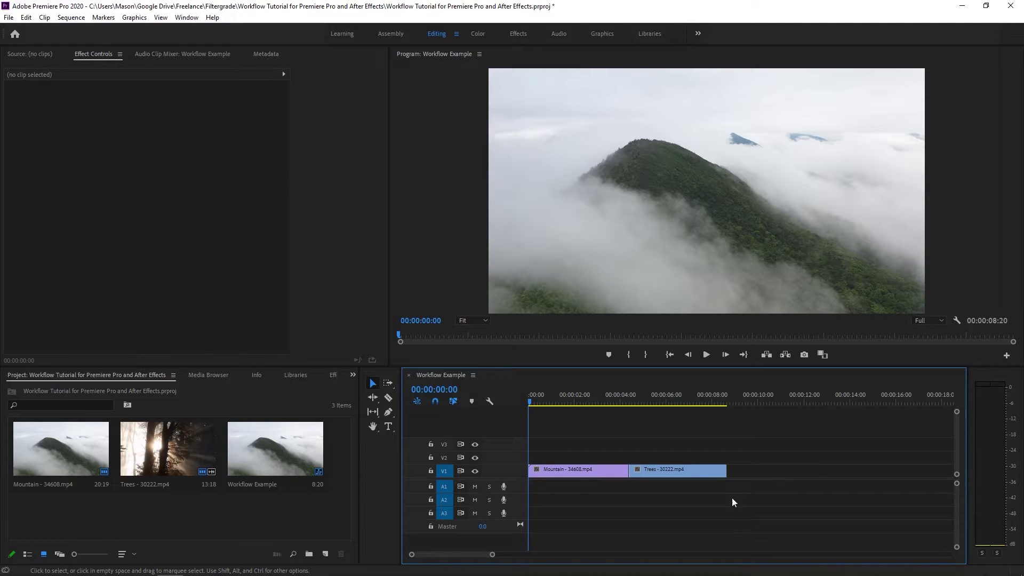
Save the After Effects project as Untitled Project.aep, opening Linked Comp 04 with the Mountain layer
right_click(579, 471)
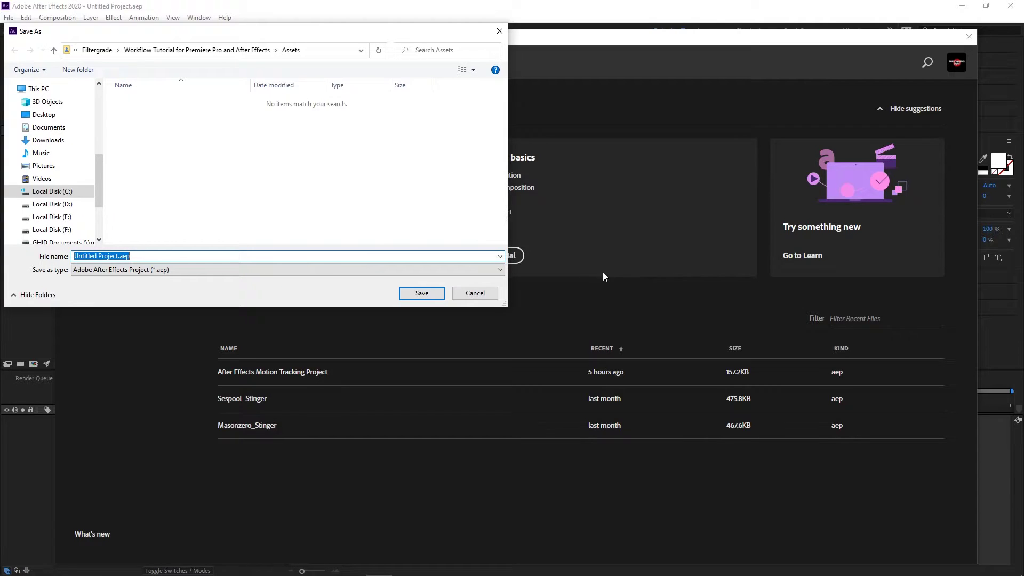
key("Return")
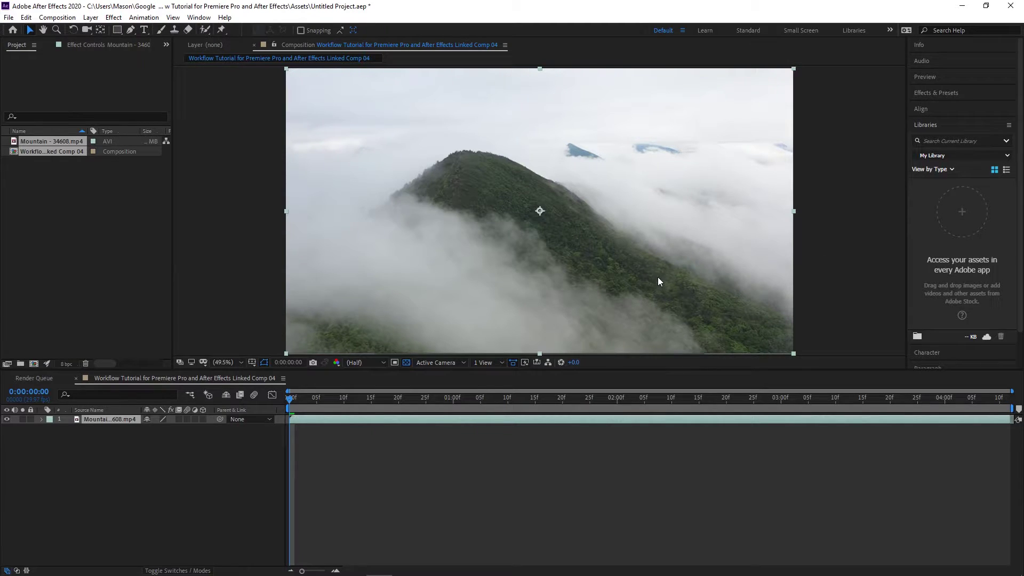
Create a 'sample text' text layer over the mountain footage
key("ctrl+t")
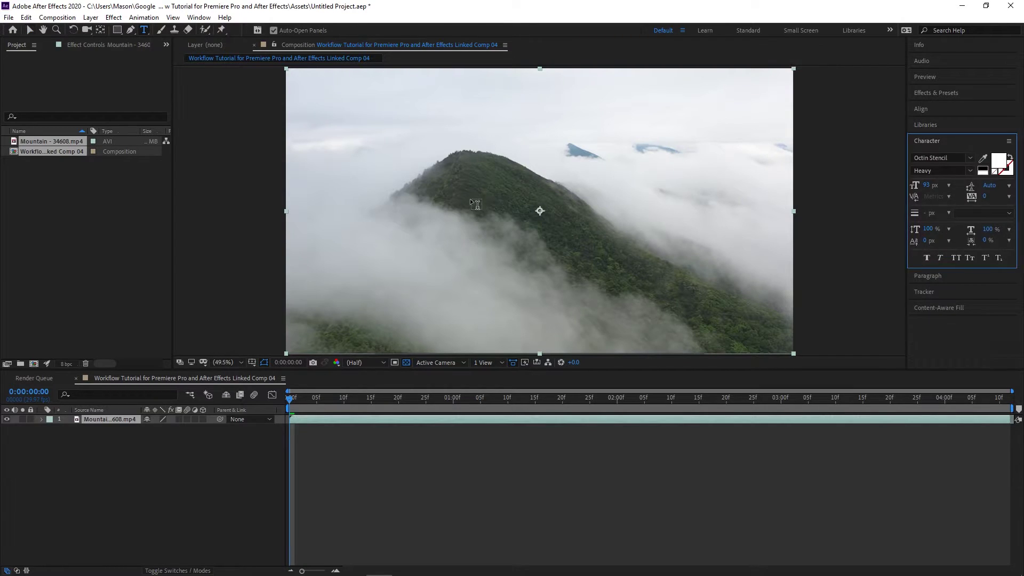
left_click(470, 200)
type("sample text")
Set the 'sample text' font to Open Sans Light
key("ctrl+a")
left_click(941, 157)
left_click(853, 203)
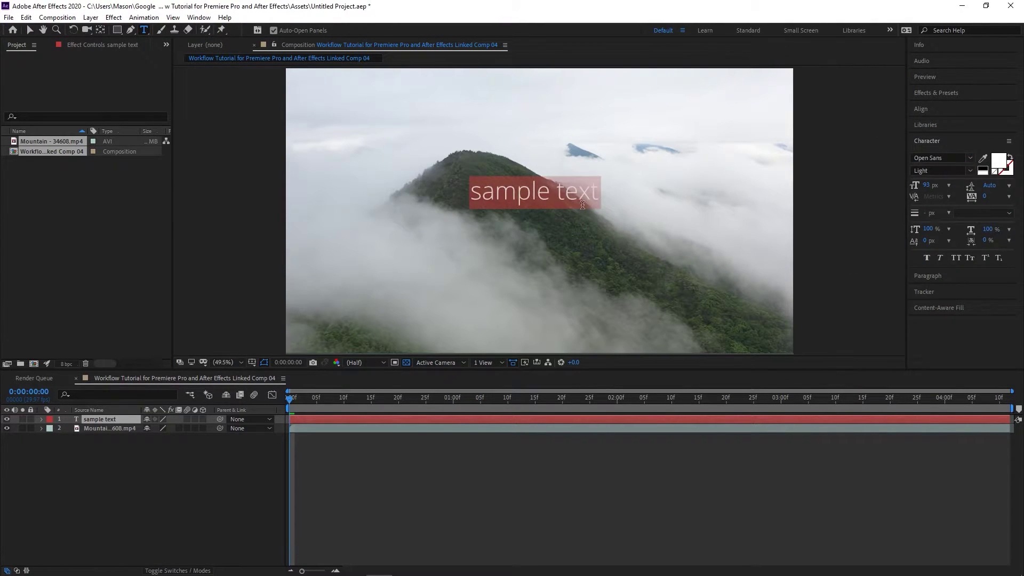
left_click(29, 29)
left_click(850, 260)
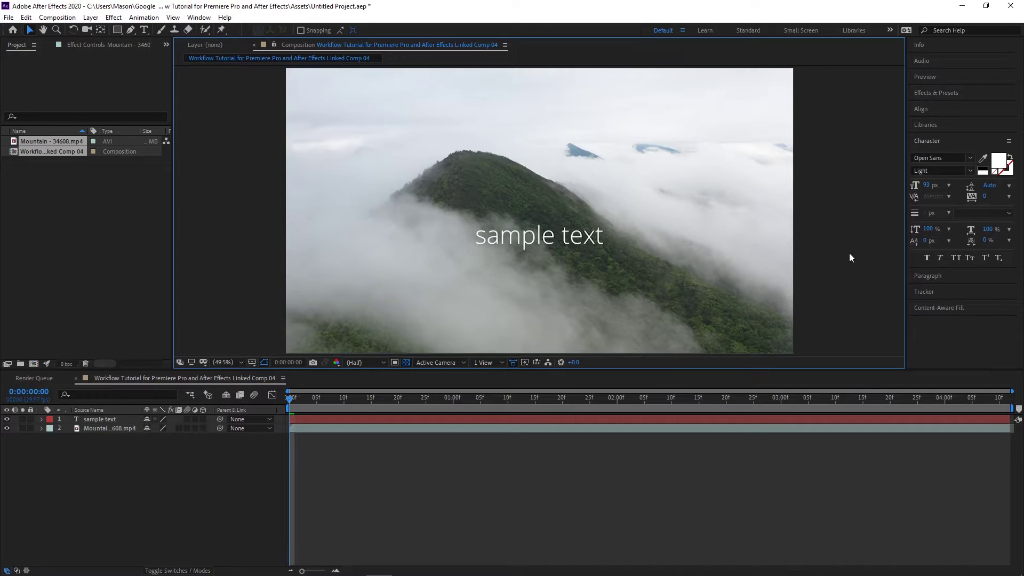
Render work-area previews in Premiere and play back the 'sample text' title on the linked clip
key("alt+Tab")
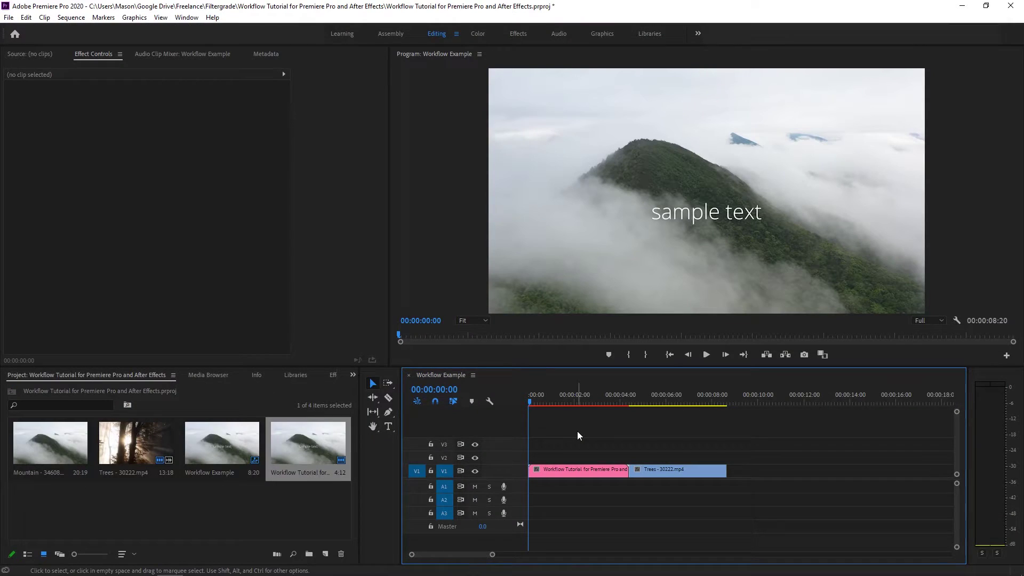
key("space")
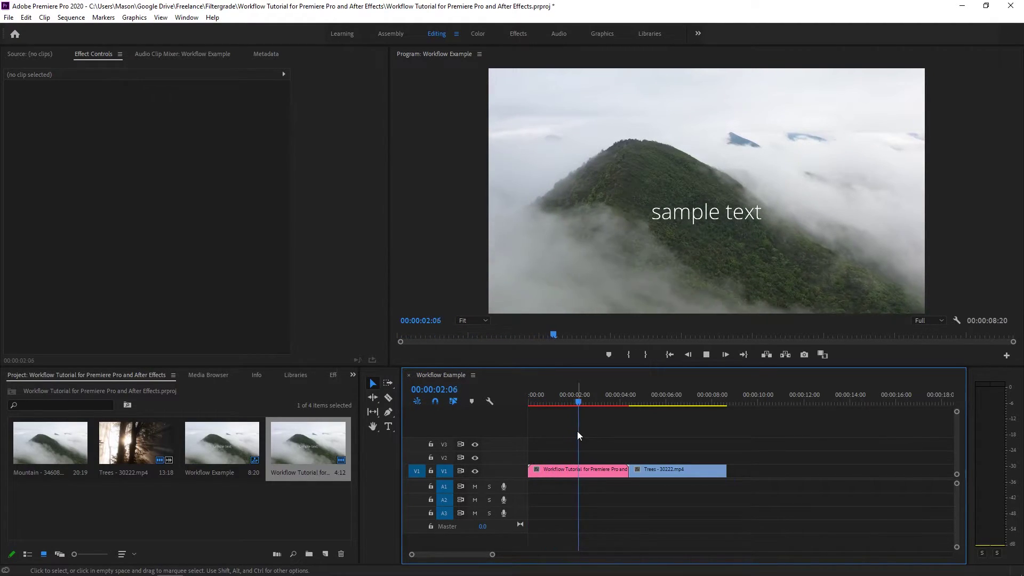
key("space")
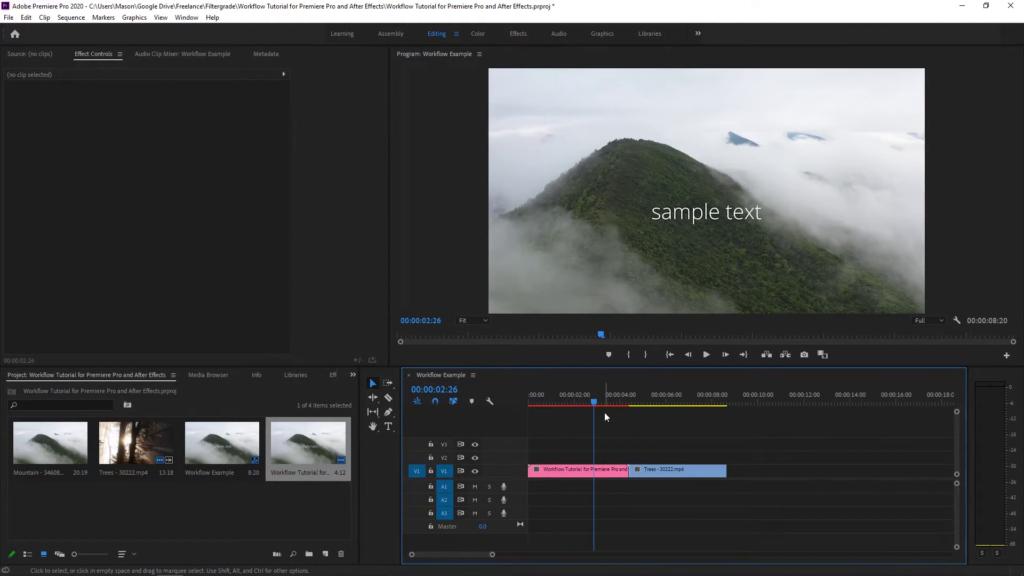
key("Home")
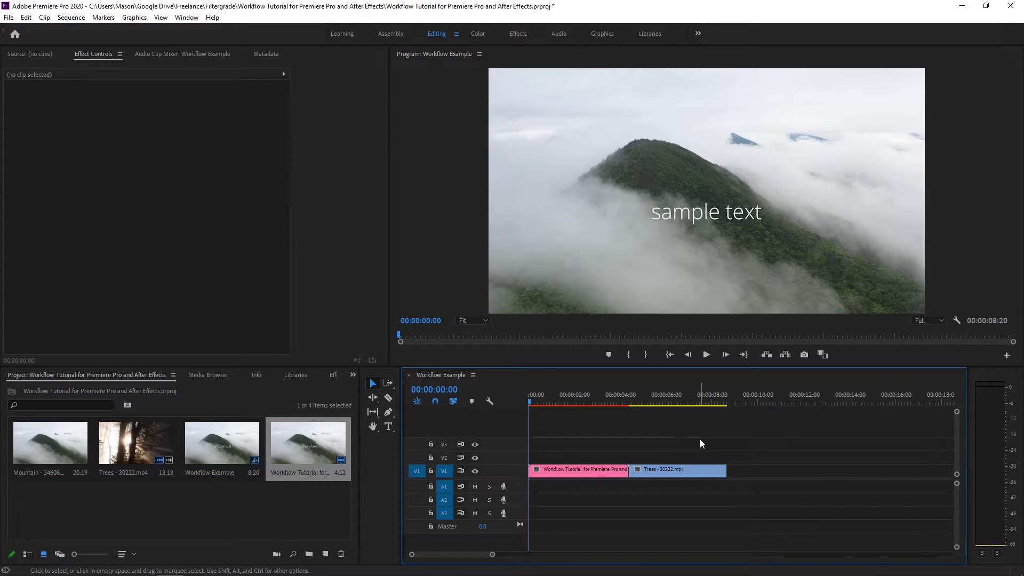
key("Return")
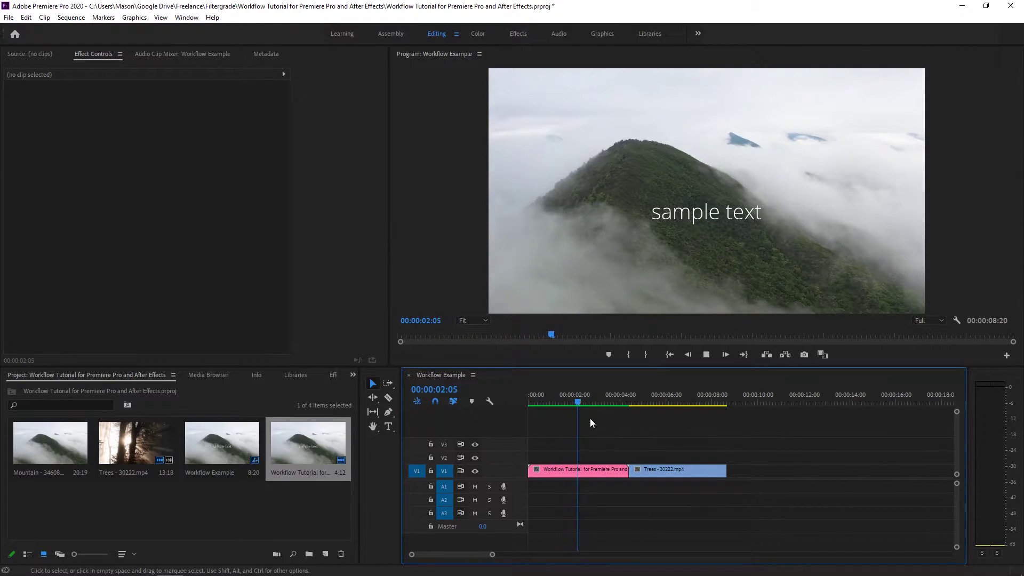
key("space")
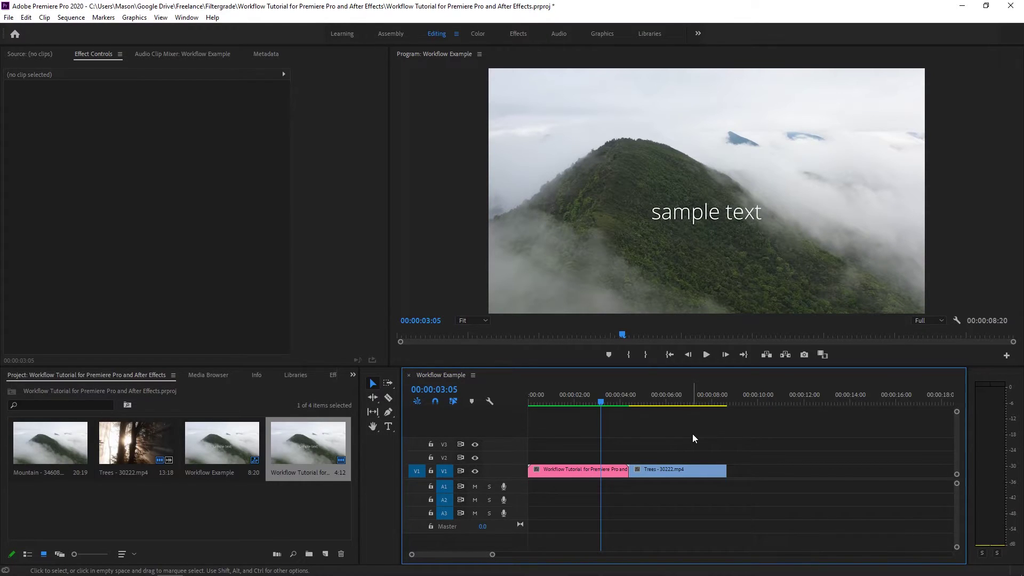
left_click(572, 471)
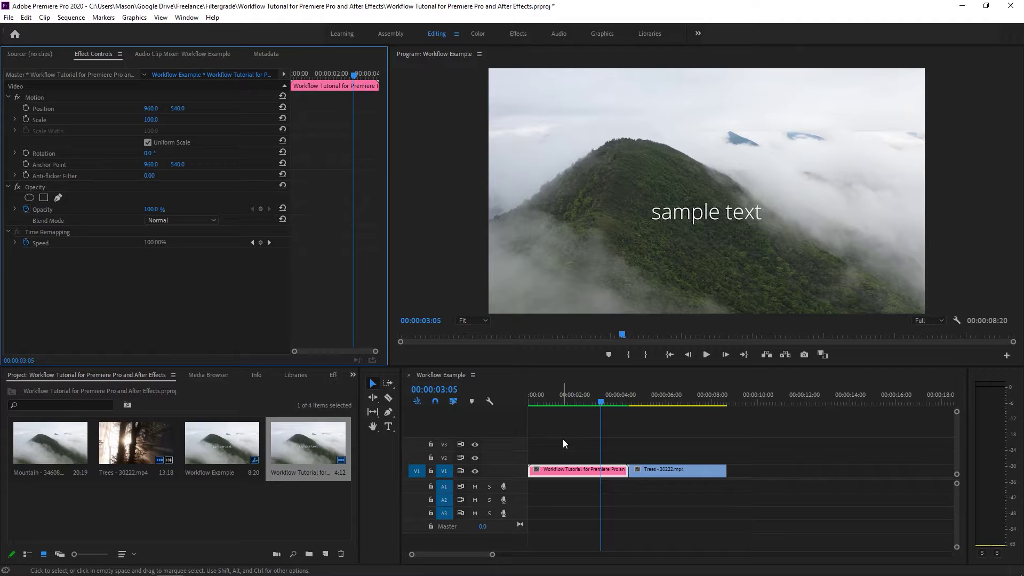
Render and Replace the pink linked comp clip on V1, keeping the default settings
right_click(554, 470)
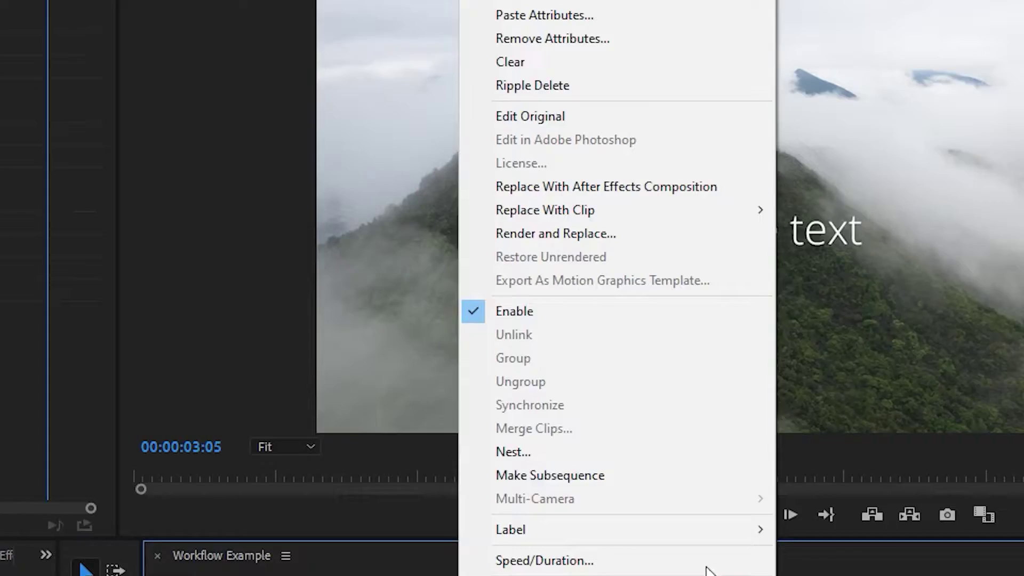
left_click(554, 234)
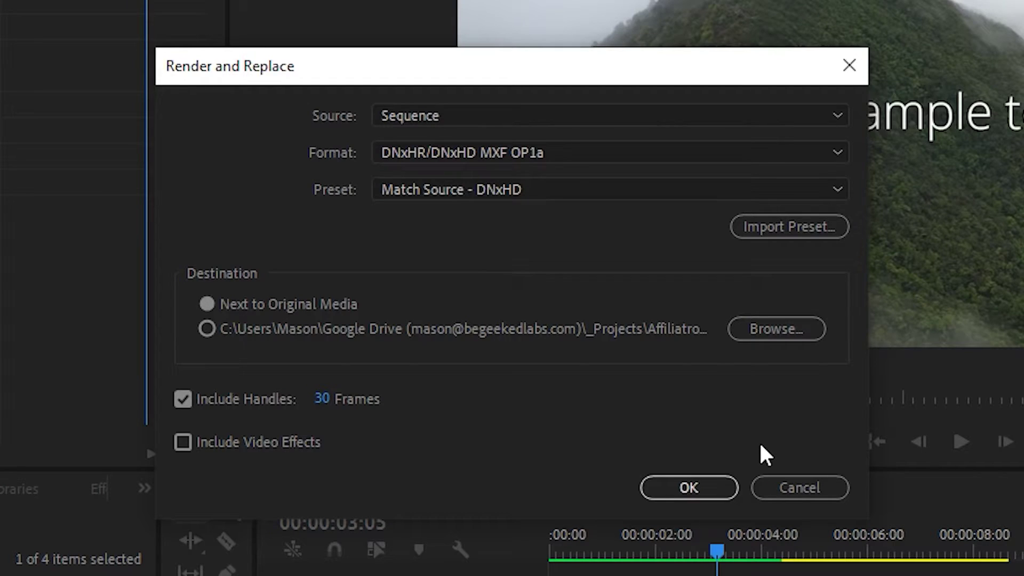
left_click(692, 487)
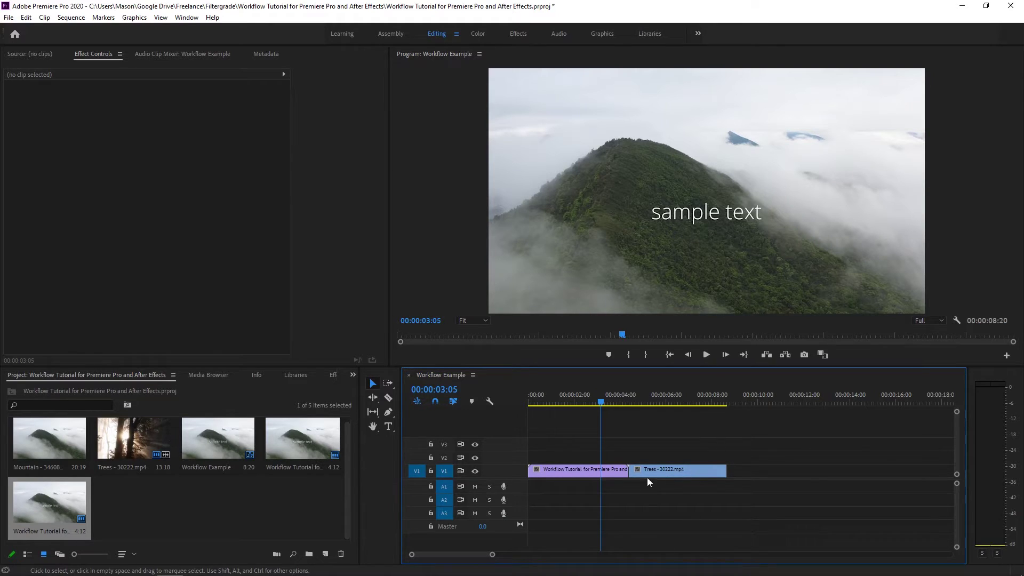
Replace the rendered V1 clip with the linked comp loaded from the Source Monitor
left_click(217, 441)
double_click(312, 459)
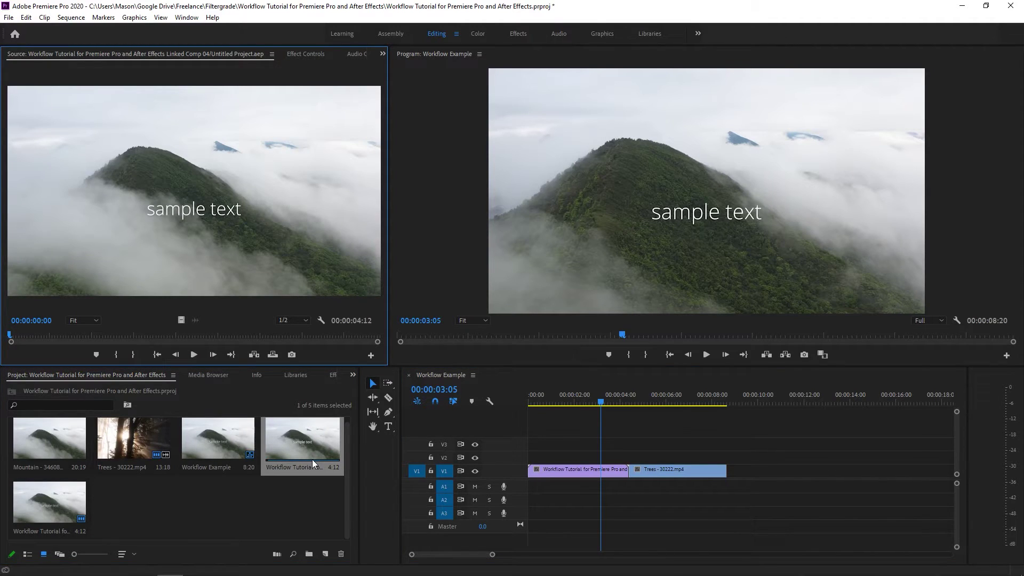
right_click(568, 471)
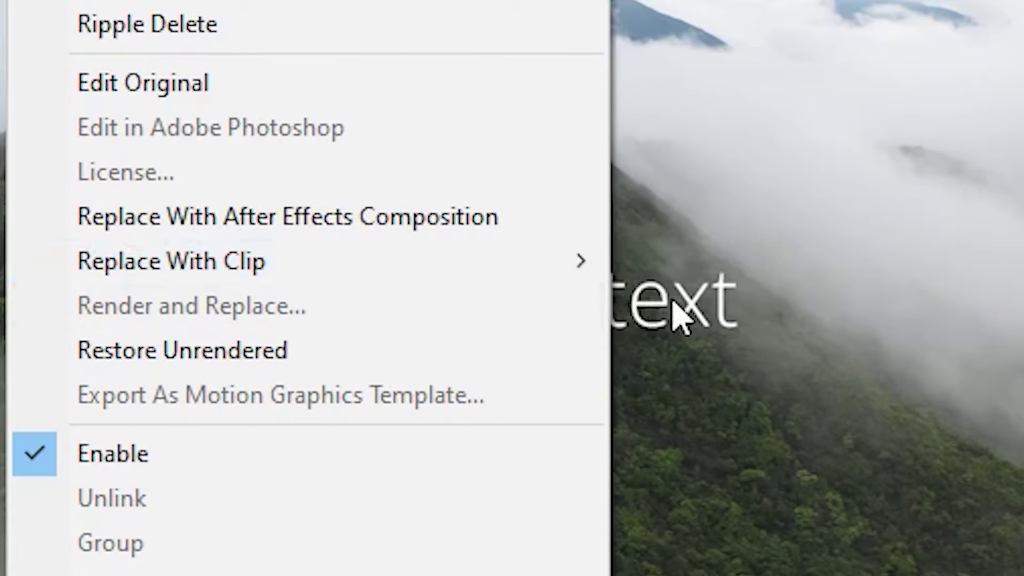
mouse_move(610, 264)
left_click(659, 261)
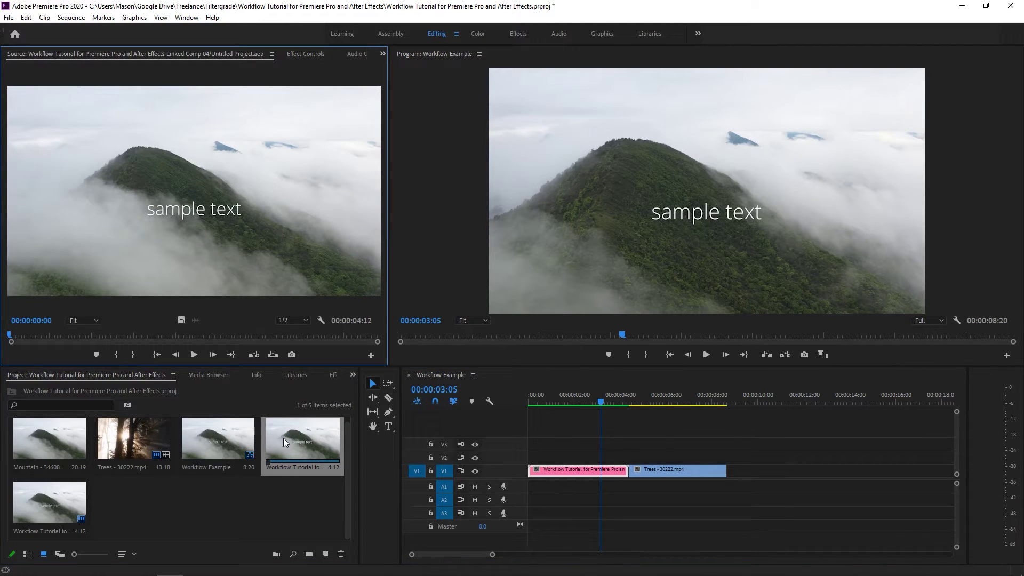
Change the After Effects Editable Text in Effect Controls from 'sample text' to 'new text'
left_click(302, 56)
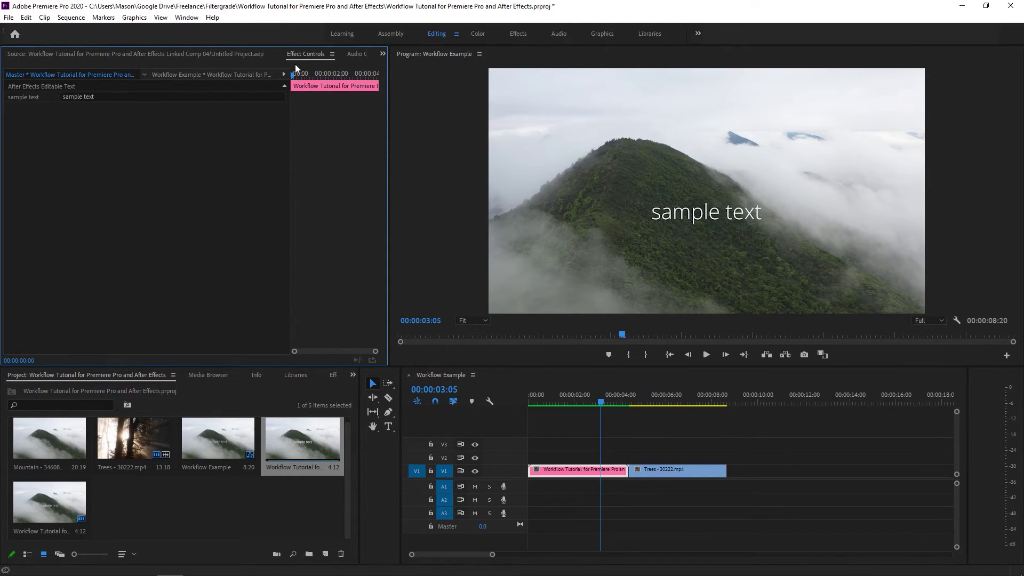
left_click(131, 96)
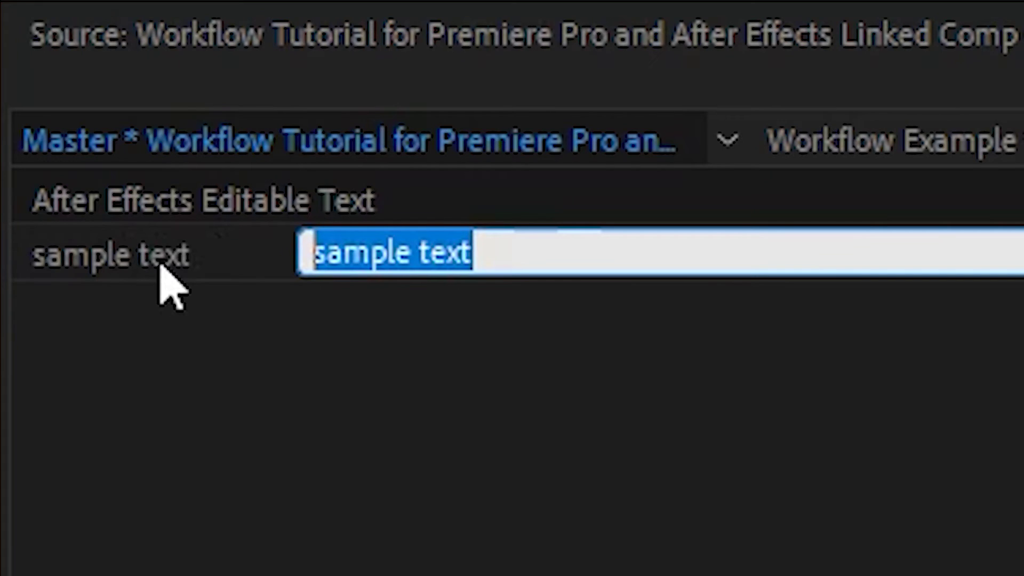
type("new text")
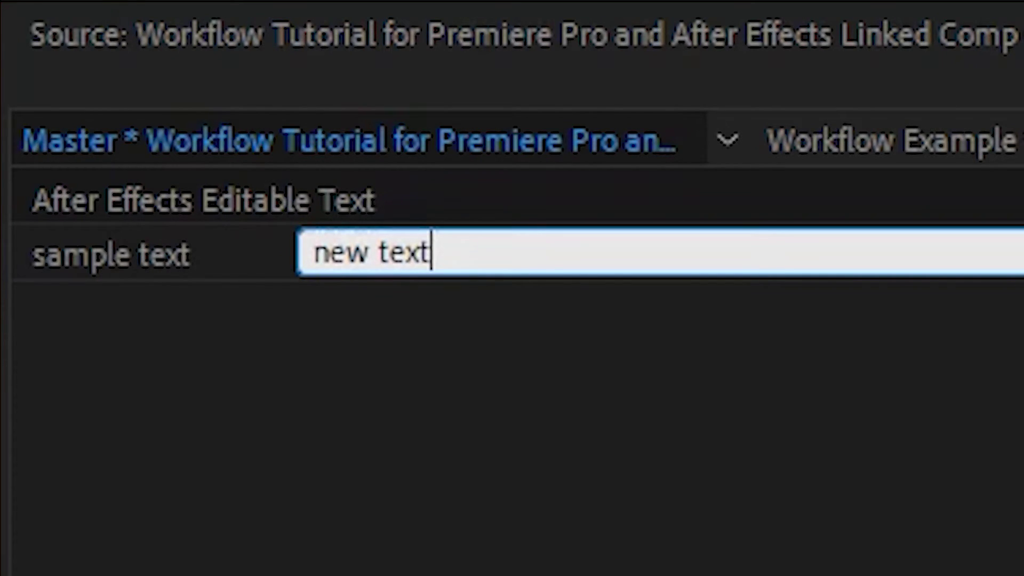
key("Return")
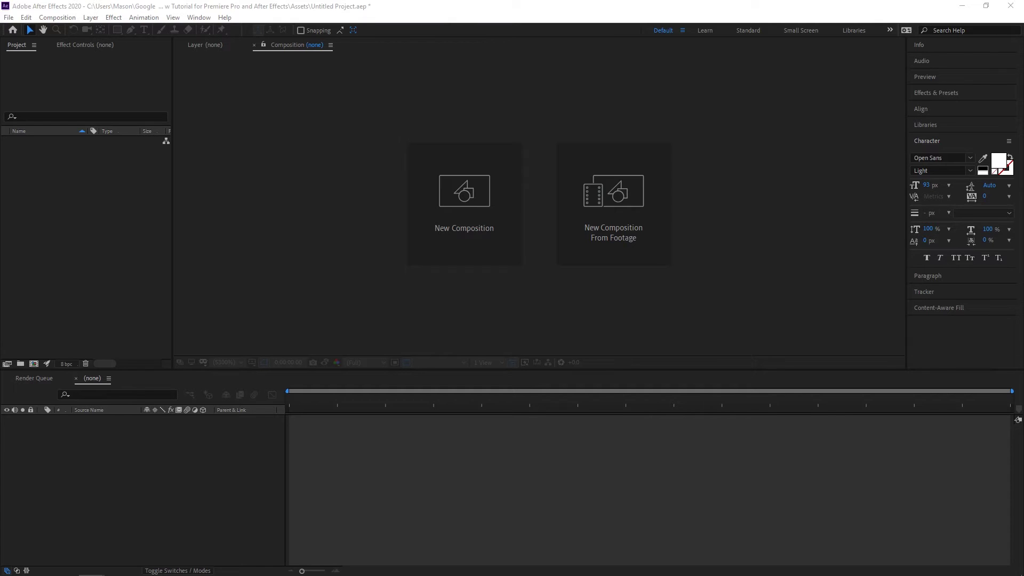
Import the Workflow Example sequence from the .prproj file and scrub through its trees footage
left_click_drag(601, 1, 69, 269)
left_click(453, 214)
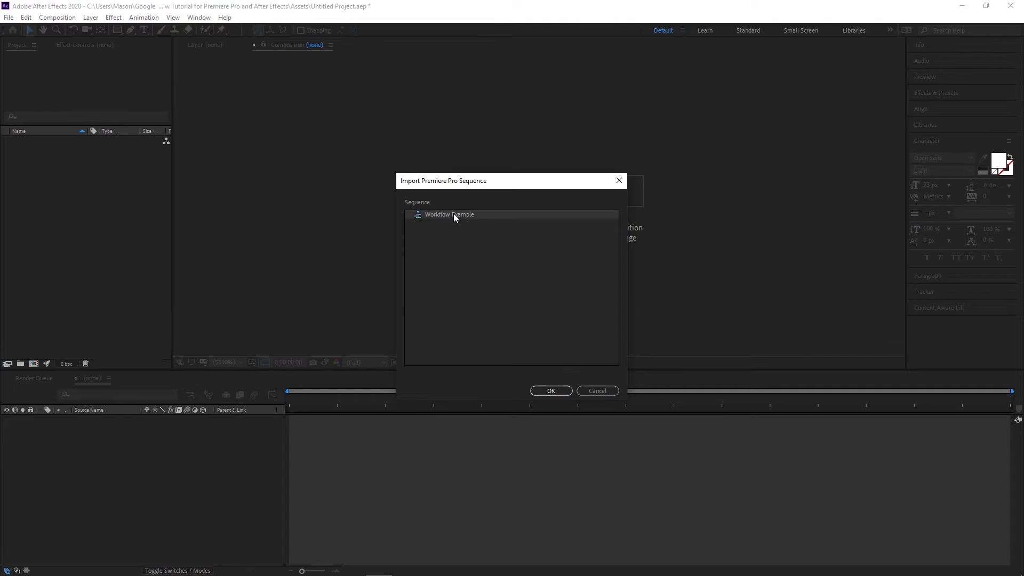
left_click(542, 390)
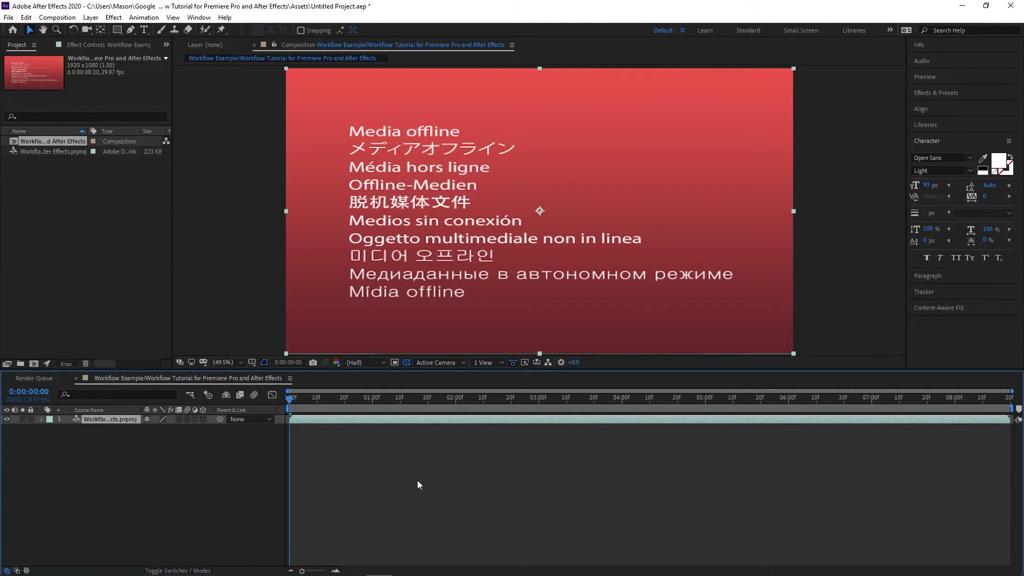
left_click_drag(296, 399, 776, 400)
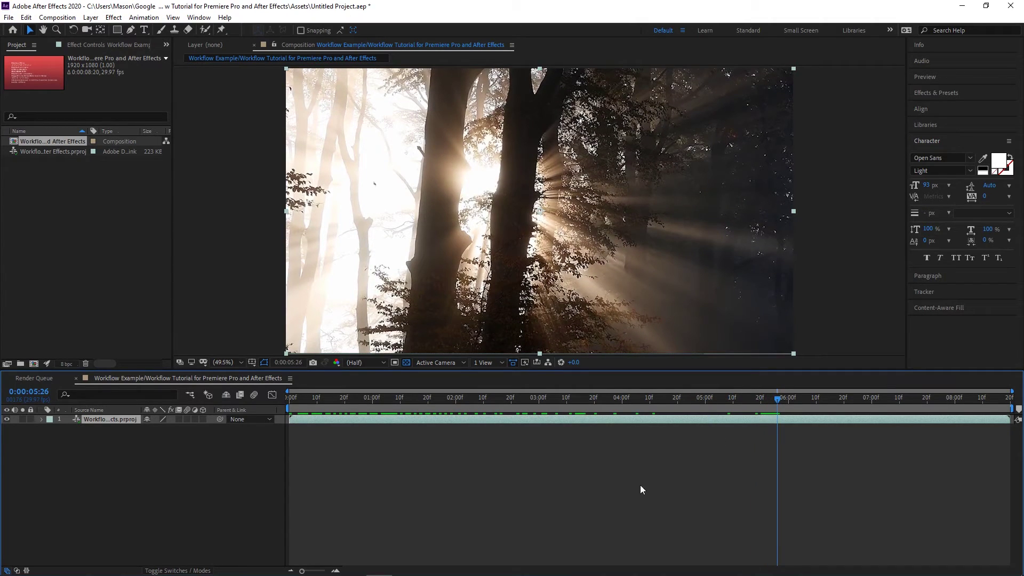